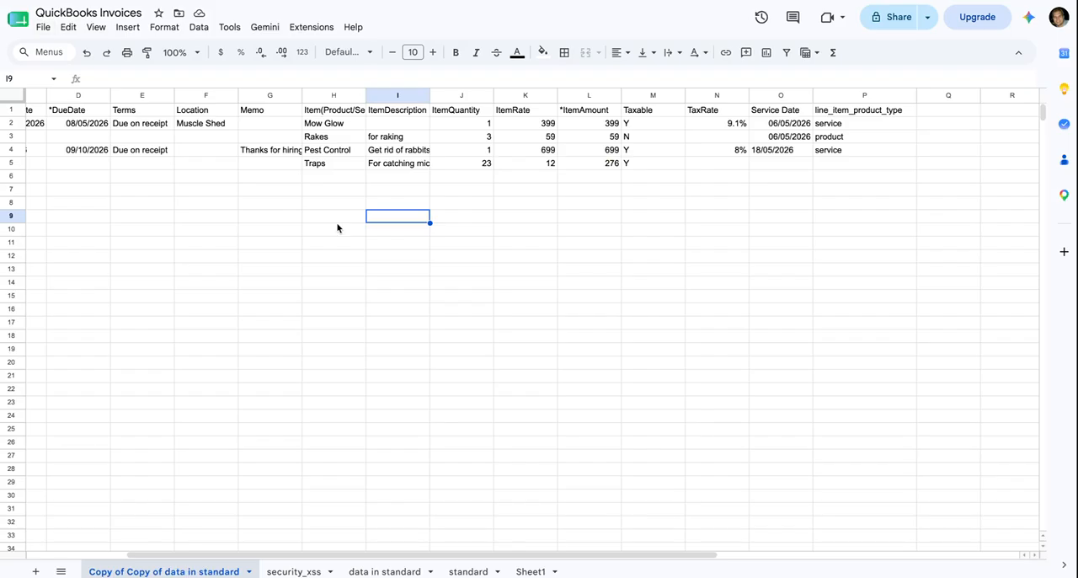
Examine the required invoice, customer and date columns in the QuickBooks Invoices sheet and the line-item rows grouped by InvoiceNo.
scroll(246, 204, "left", 4)
left_click(75, 114)
left_click(103, 112)
left_click(172, 114)
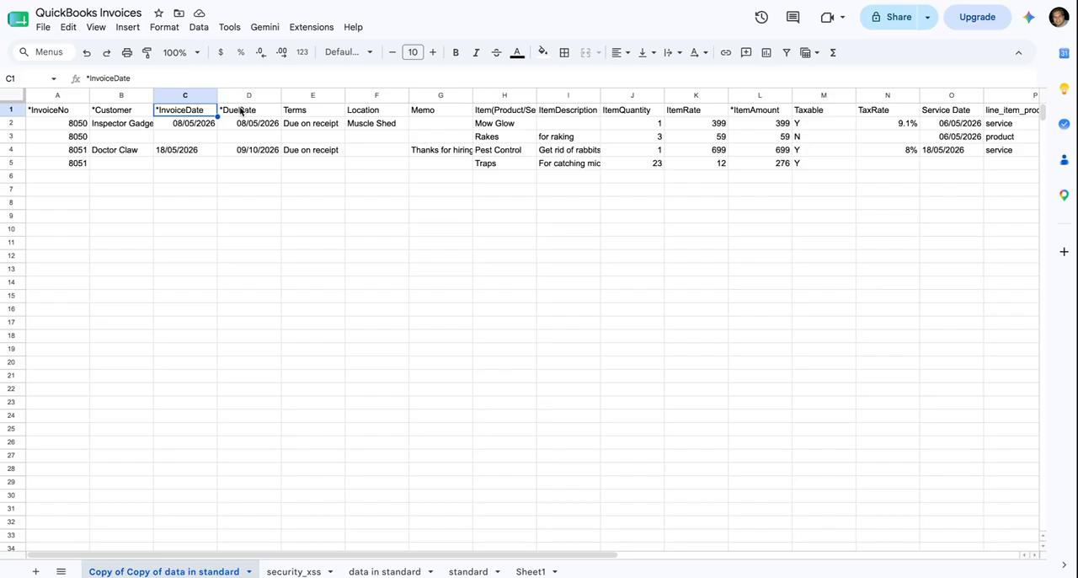
left_click_drag(76, 126, 75, 138)
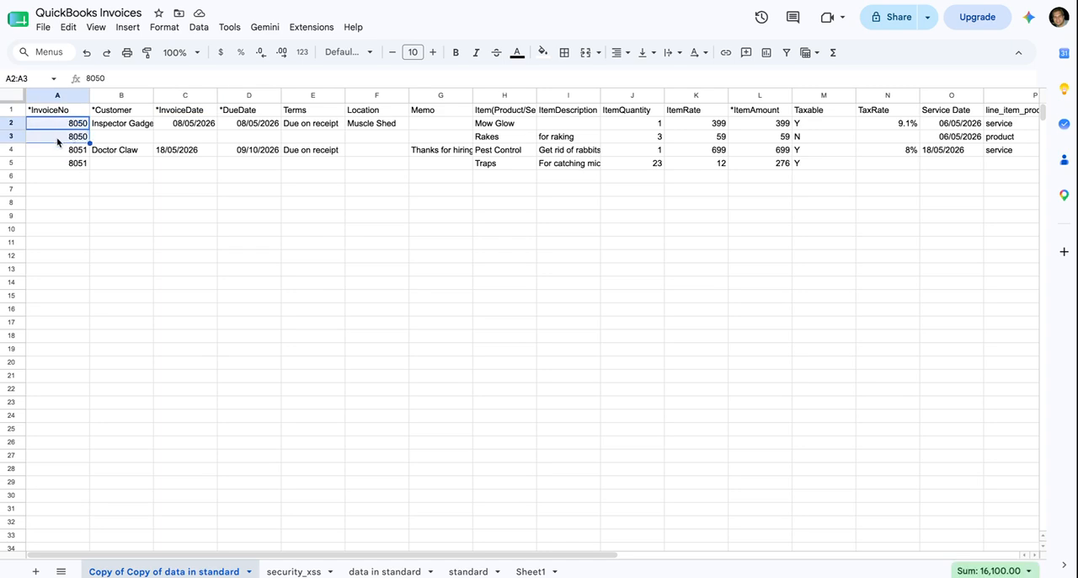
left_click_drag(74, 151, 89, 162)
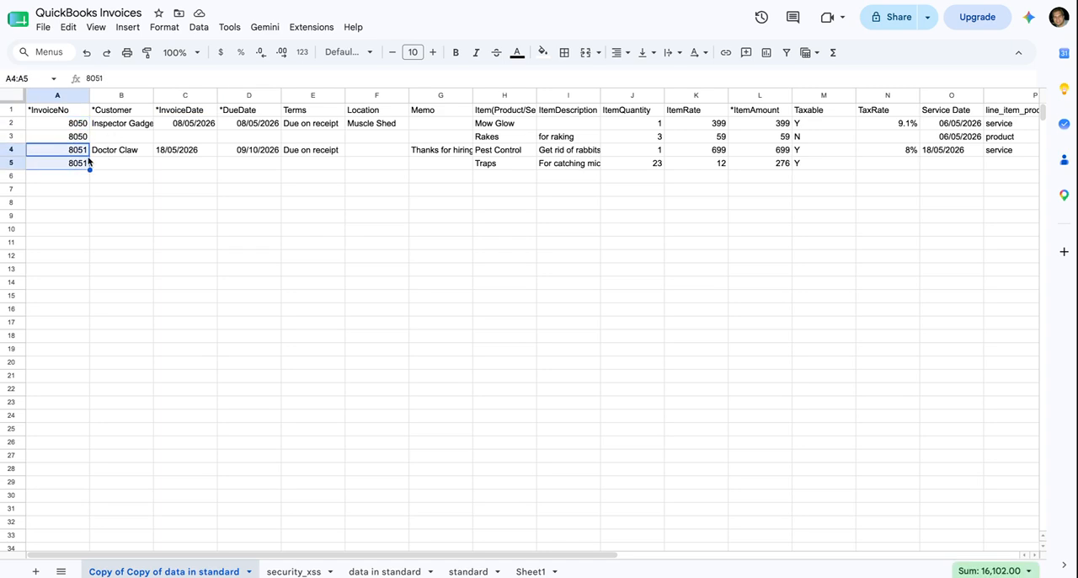
scroll(424, 118, "right", 5)
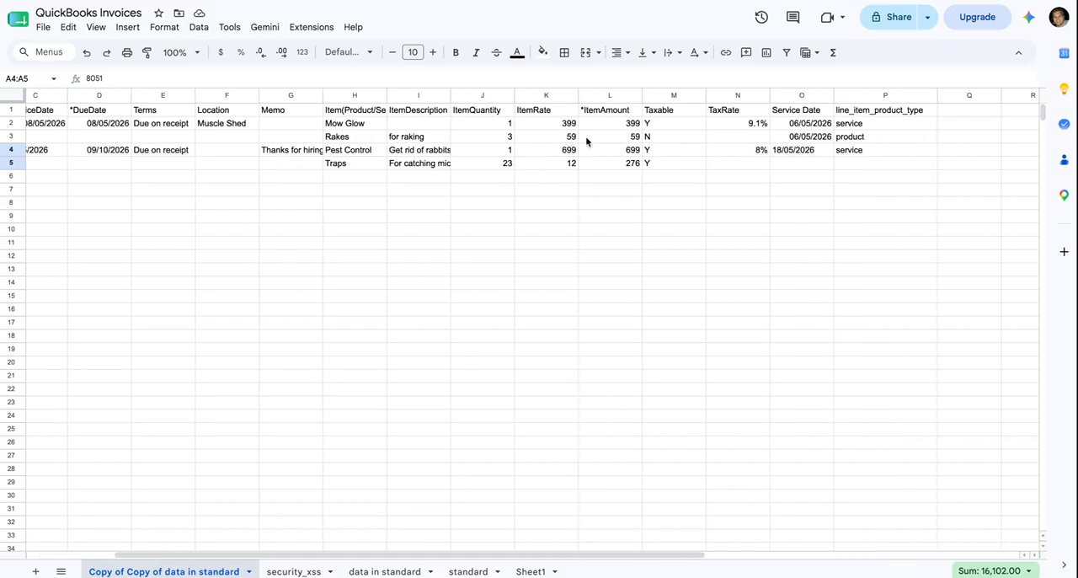
scroll(587, 141, "left", 3)
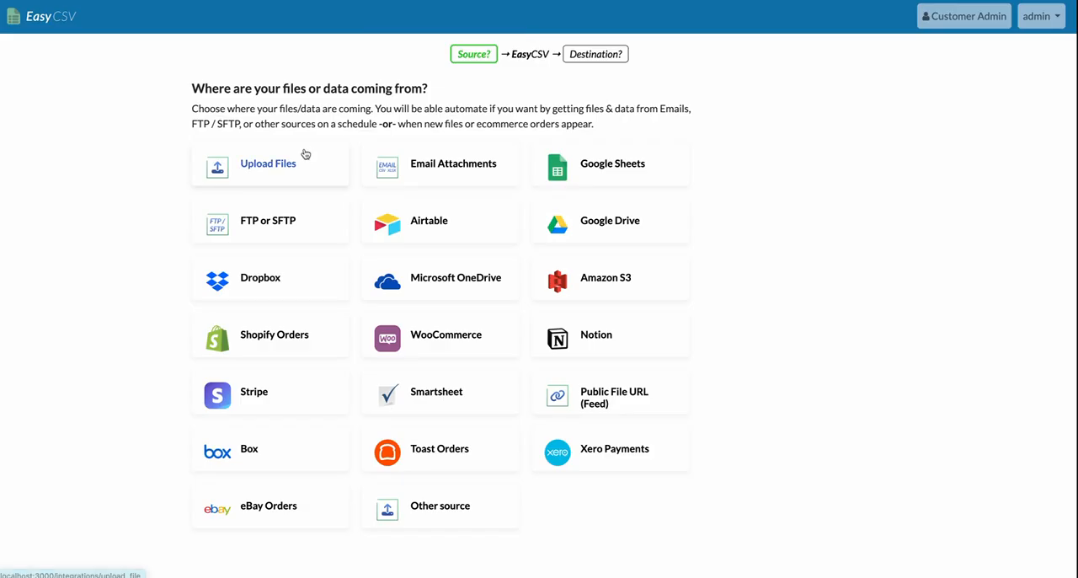
Switch to EasyCSV, search Google Sheets for "quickbooks inv" and choose QuickBooks Invoices as the example spreadsheet.
left_click(301, 157)
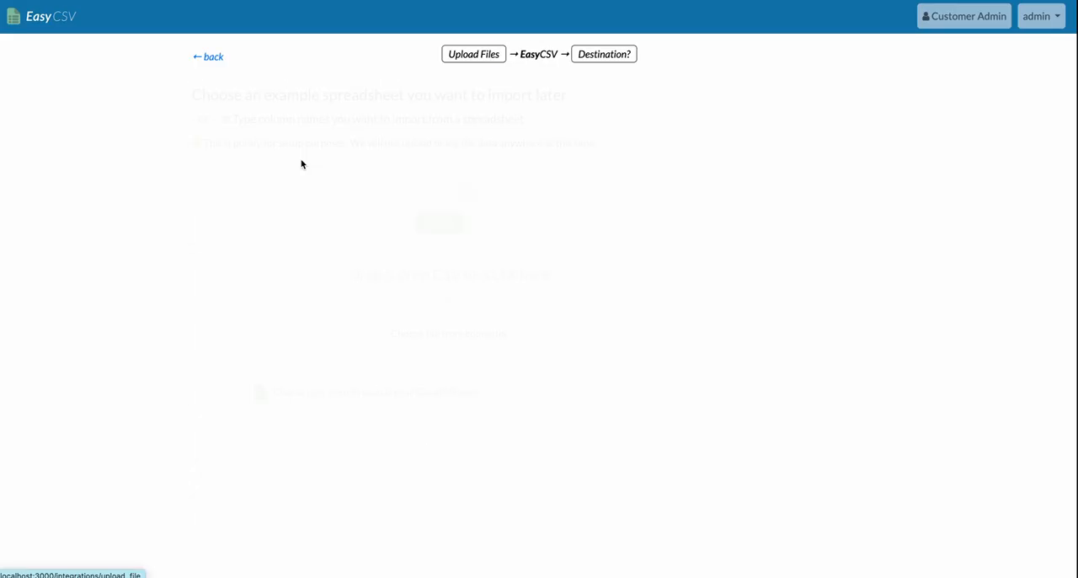
left_click(338, 391)
type("quick")
key("BackSpace")
type("kbooks inv")
left_click(322, 418)
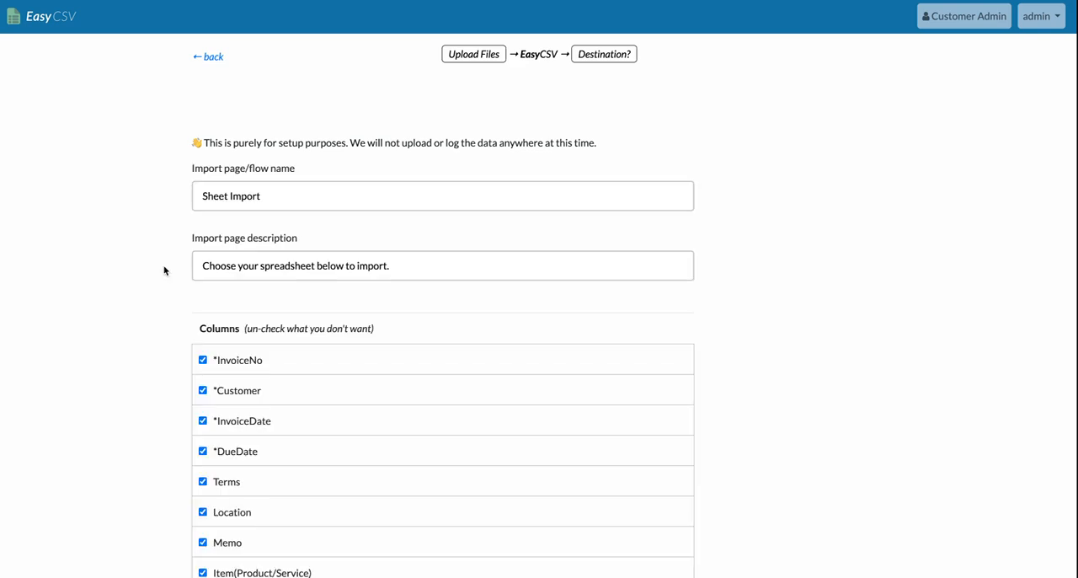
Accept the import page details with all columns from *InvoiceNo to line_item_product_type included.
scroll(163, 270, "down", 3)
scroll(170, 277, "down", 4)
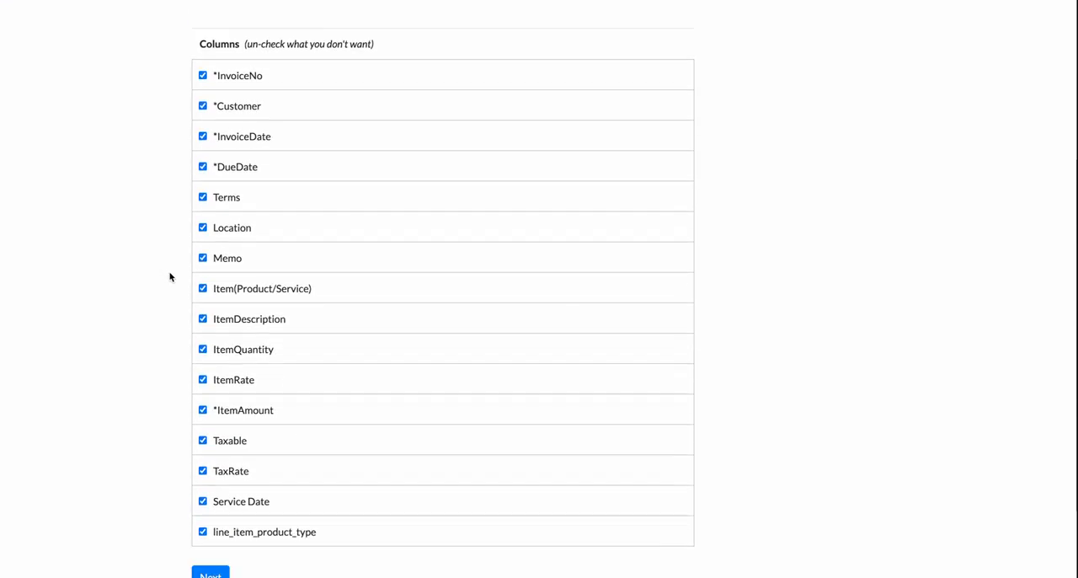
scroll(173, 295, "down", 2)
left_click(221, 468)
Set QuickBooks as the import destination with the Invoices action and finish the flow setup.
scroll(385, 308, "down", 3)
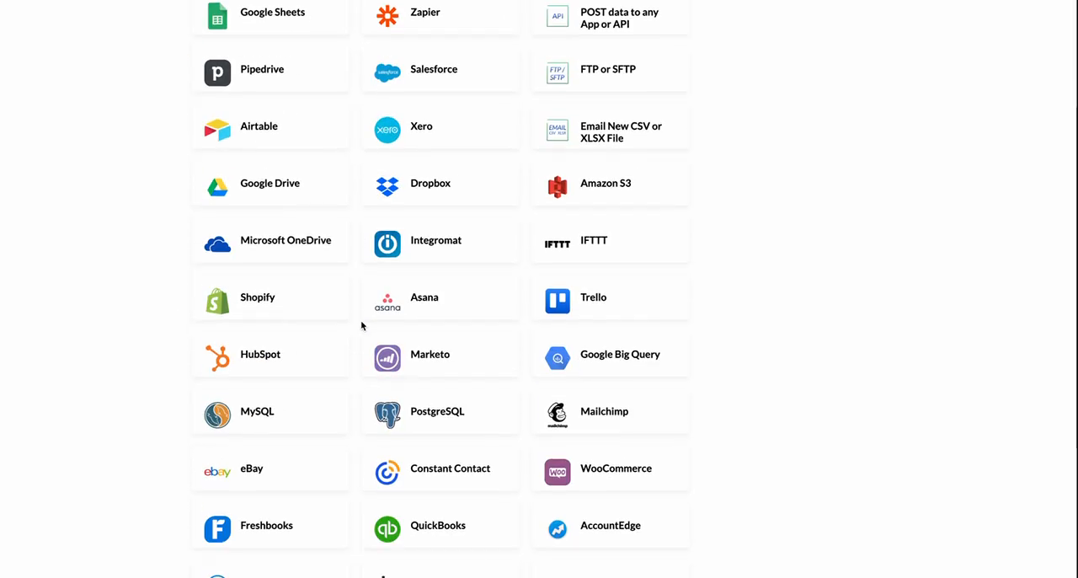
left_click(420, 519)
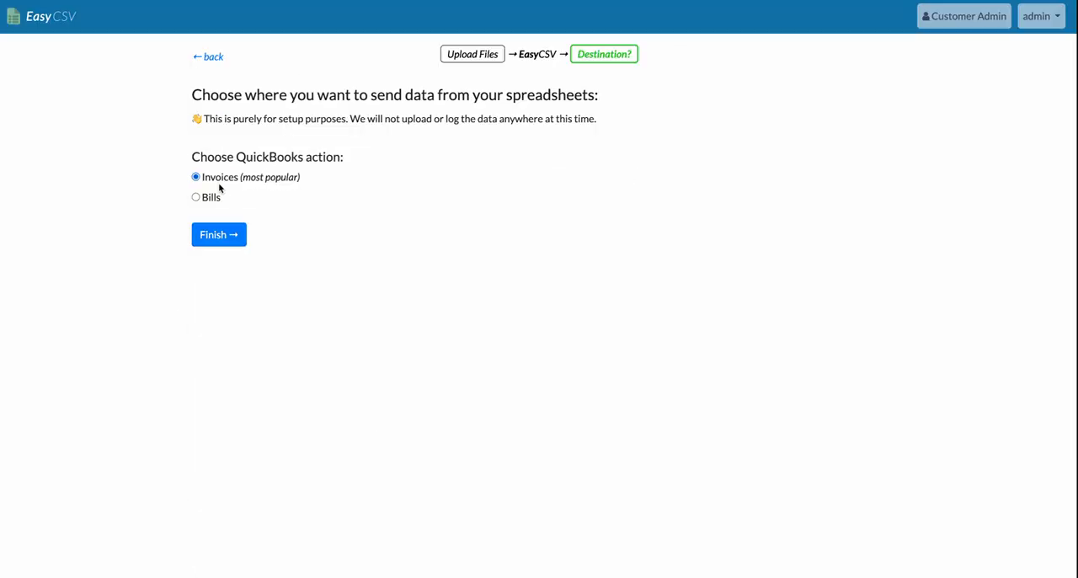
left_click(230, 235)
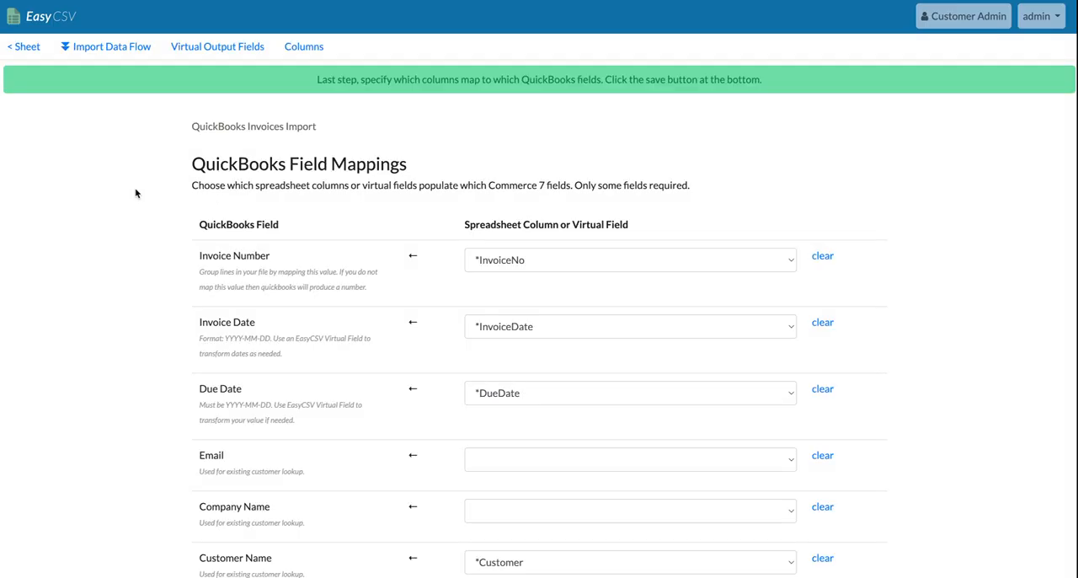
Review the QuickBooks field mappings, starting with Invoice Number and continuing through the customer, billing, terms and line item fields.
left_click(493, 259)
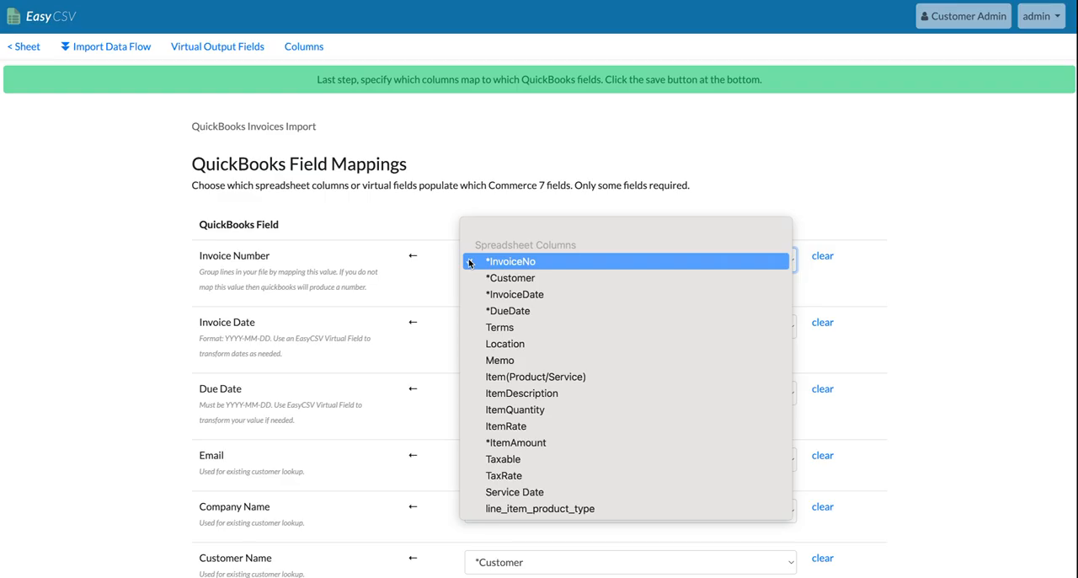
left_click(507, 264)
left_click_drag(255, 255, 197, 257)
left_click(173, 280)
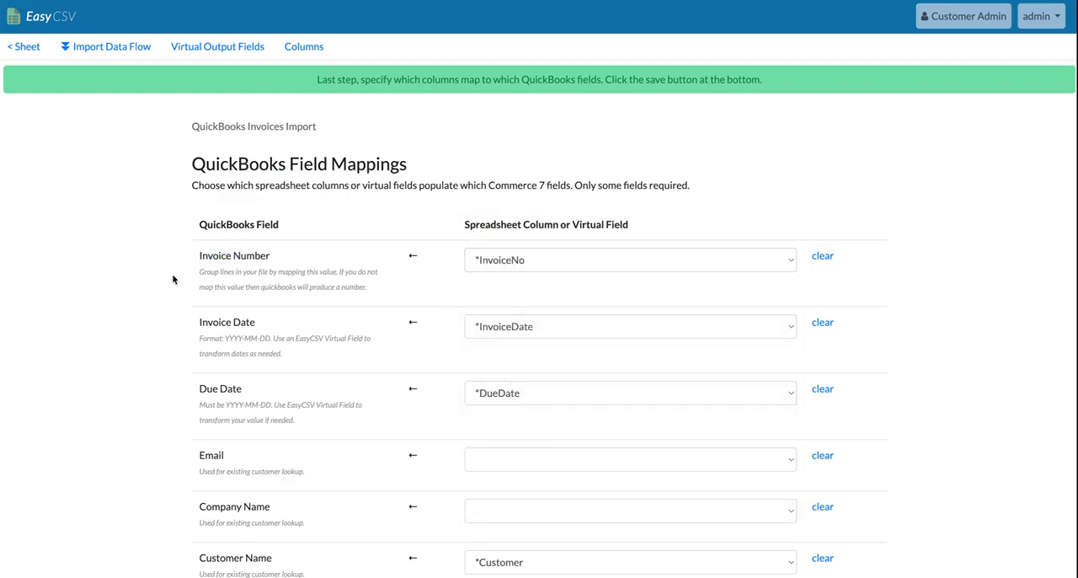
scroll(173, 280, "down", 3)
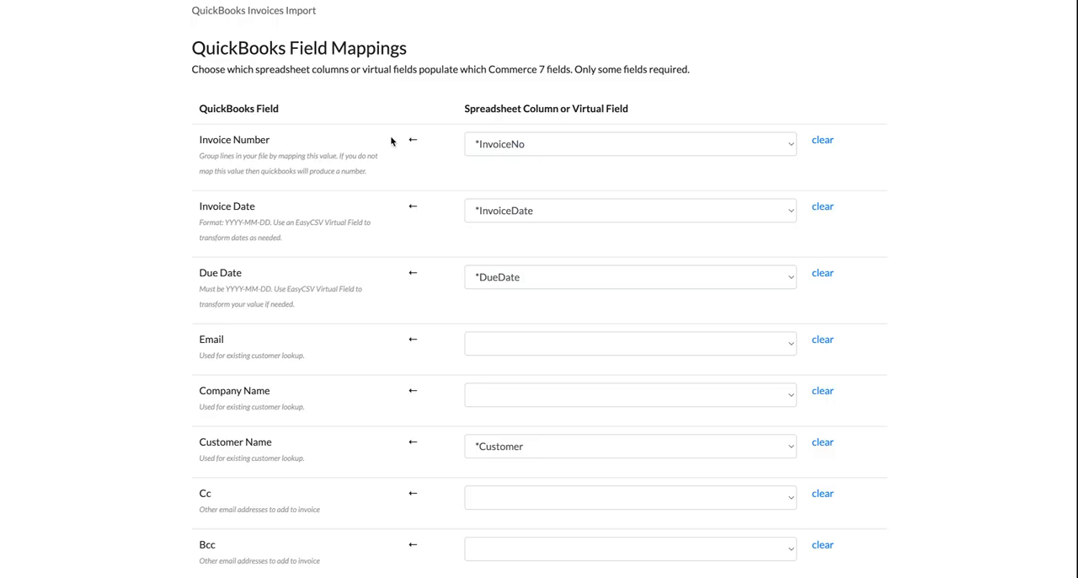
scroll(493, 258, "down", 1)
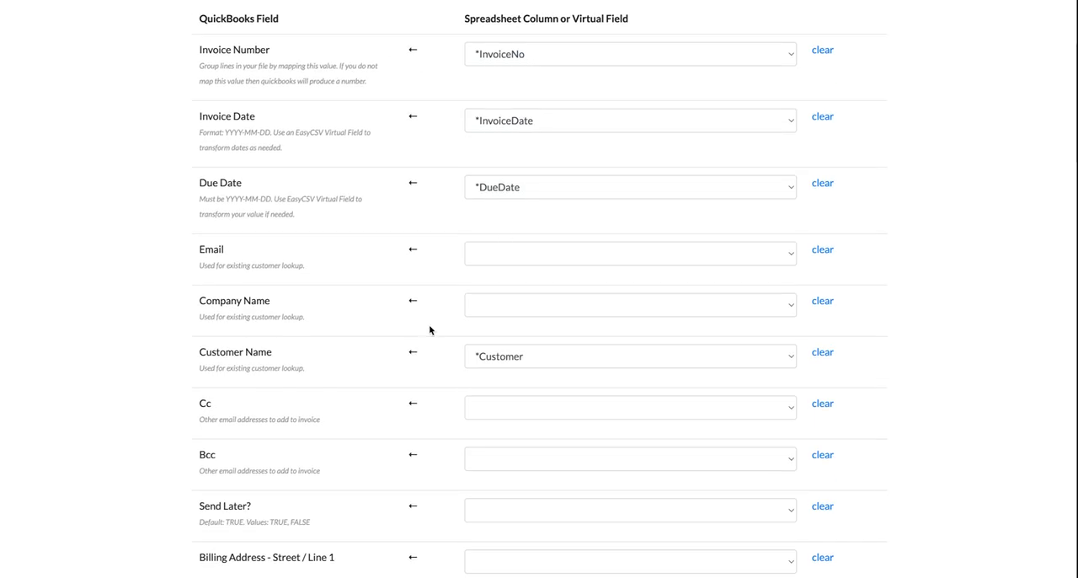
scroll(431, 329, "down", 2)
scroll(464, 257, "down", 2)
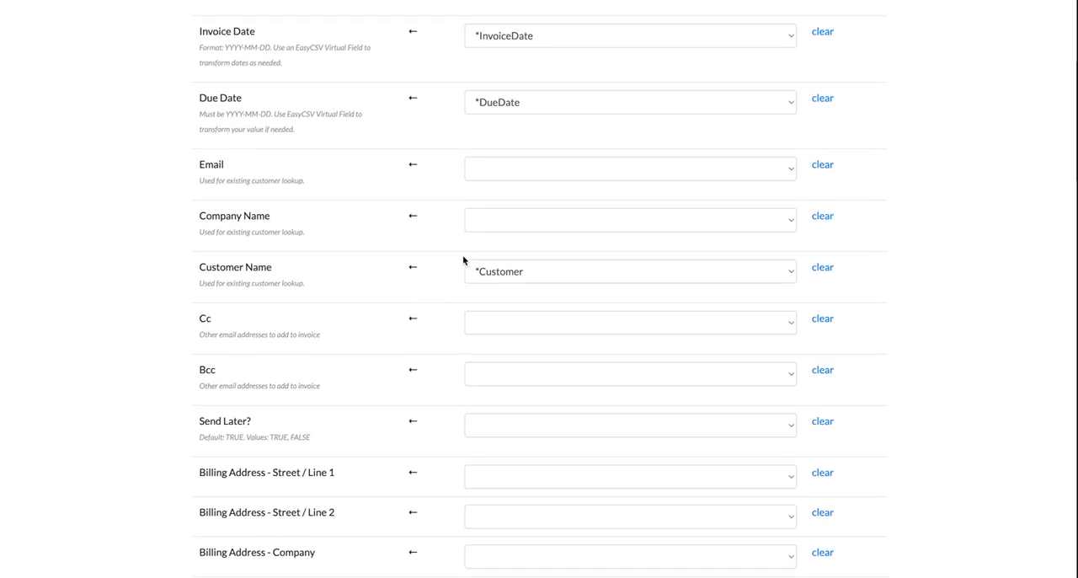
scroll(438, 263, "down", 1)
scroll(376, 281, "down", 2)
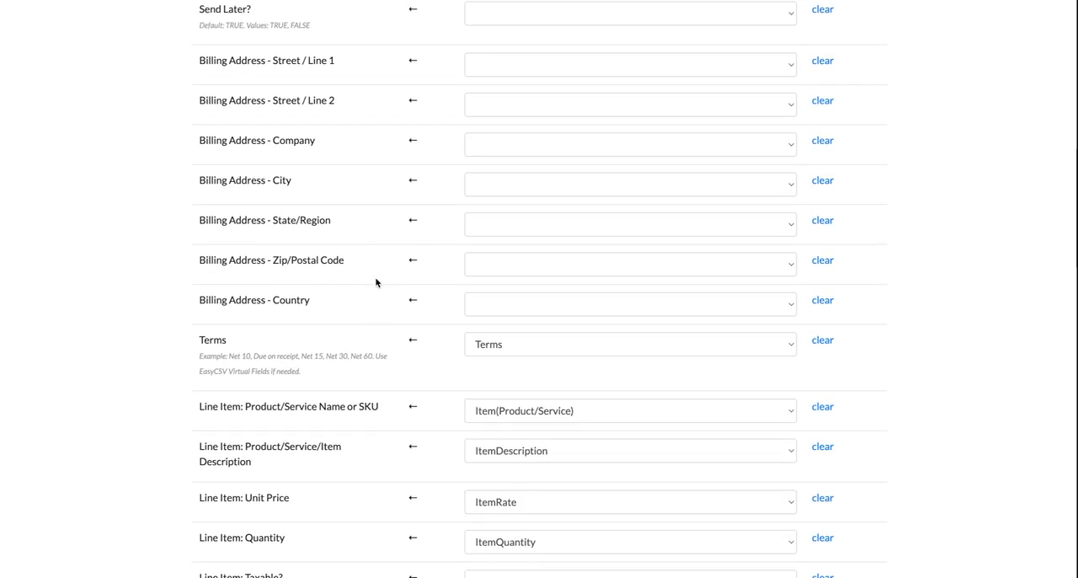
Map the Line Item: Product or Service? field to the line_item_product_type column.
scroll(375, 282, "down", 4)
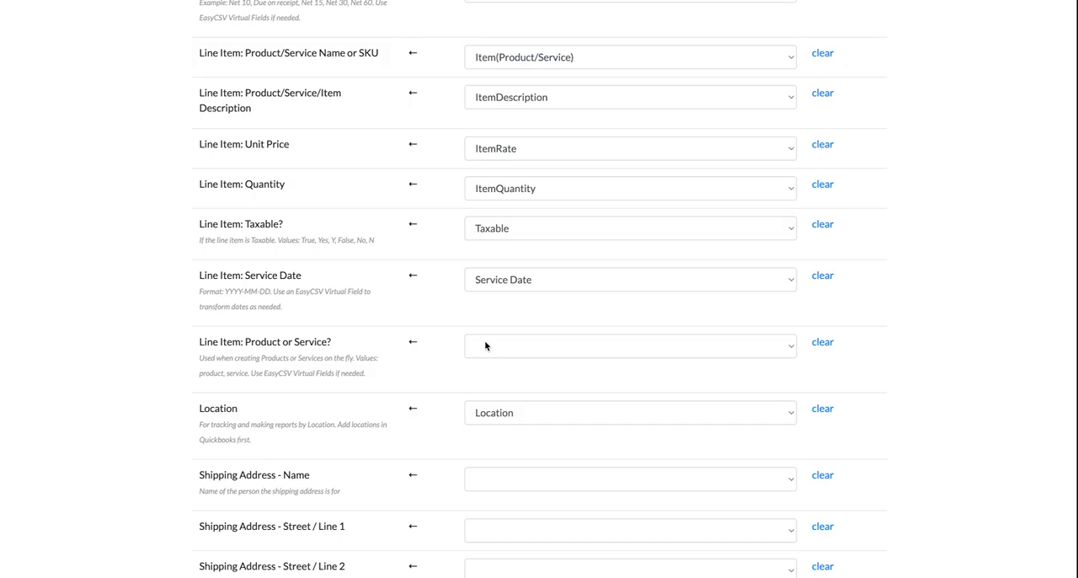
left_click(485, 345)
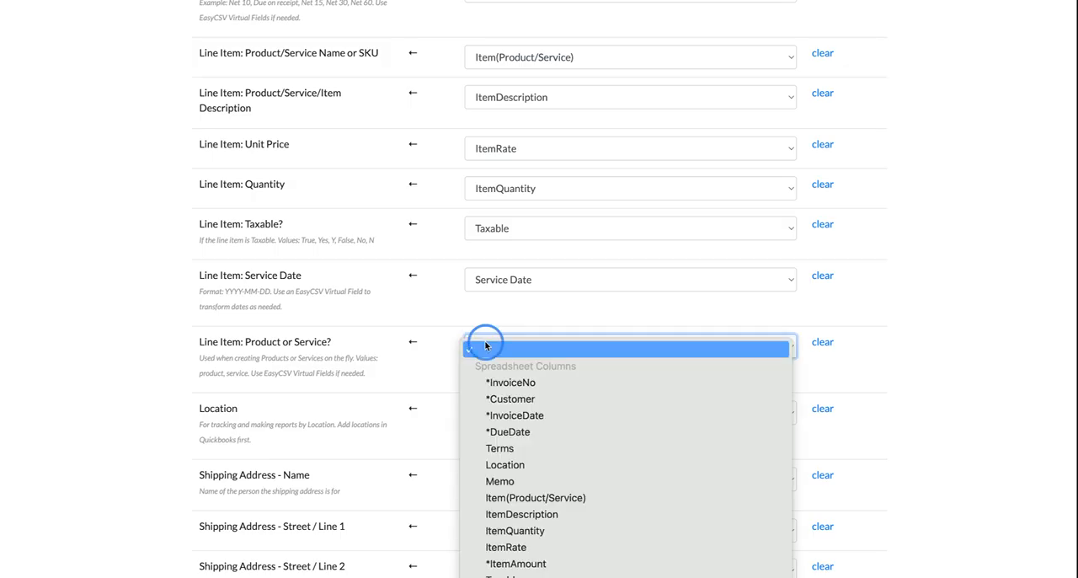
left_click(530, 528)
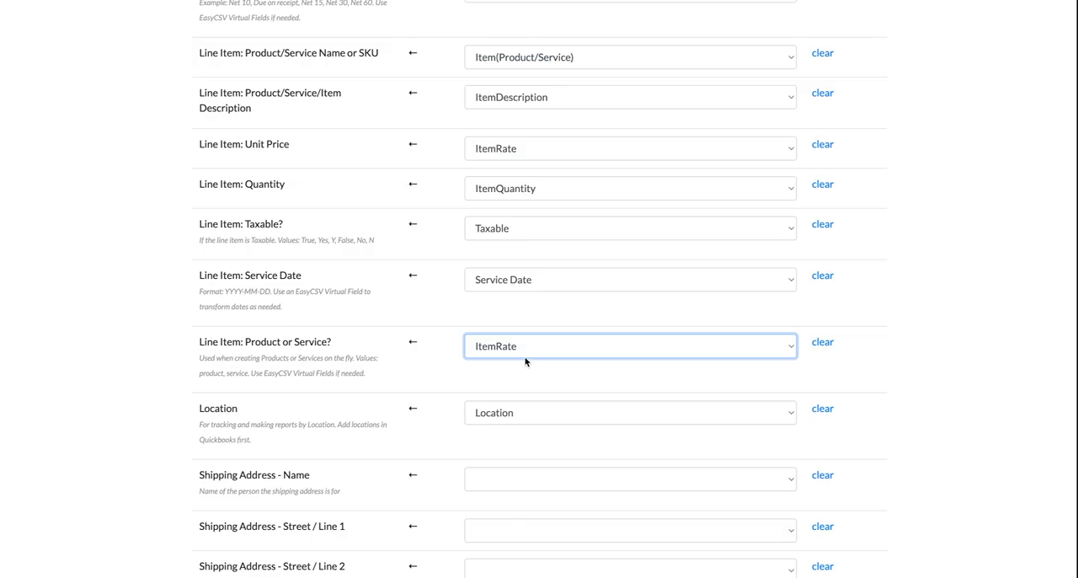
left_click(524, 357)
left_click(537, 430)
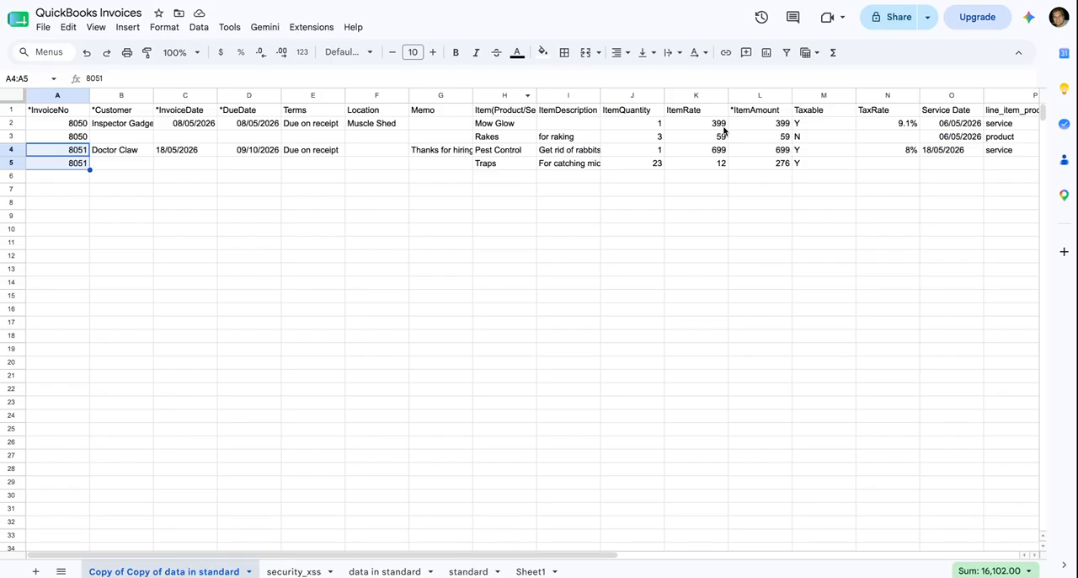
Check the line_item_product_type values in the Google Sheet, review the remaining field mappings in EasyCSV and save them.
scroll(725, 131, "right", 5)
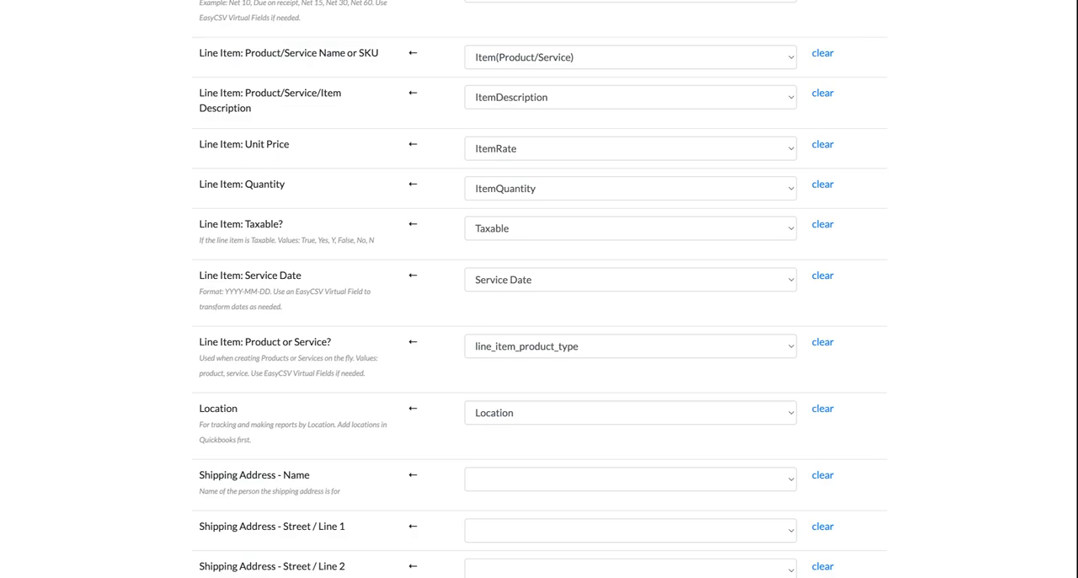
scroll(284, 238, "down", 5)
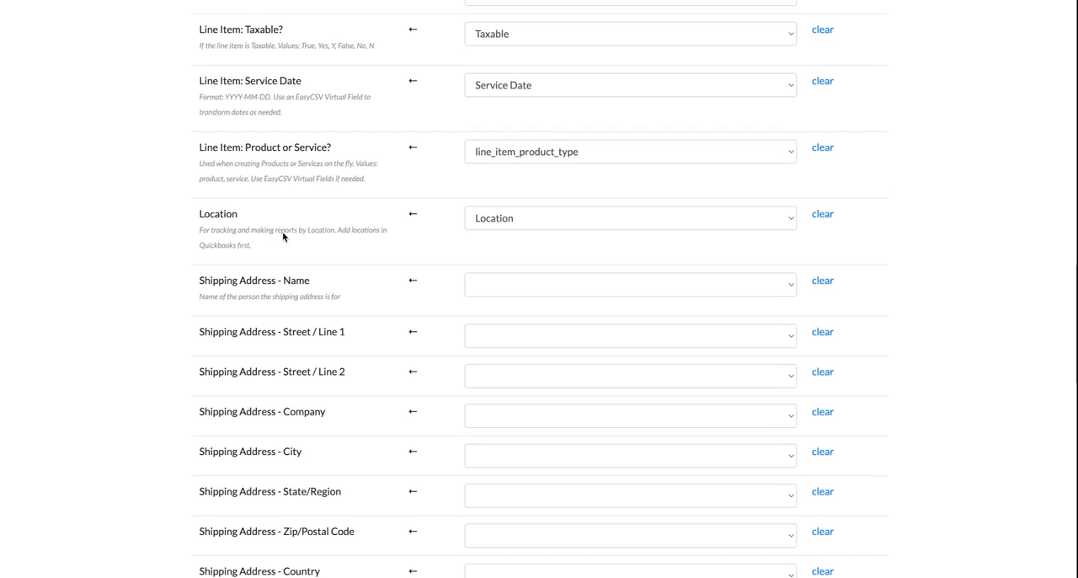
scroll(284, 238, "down", 5)
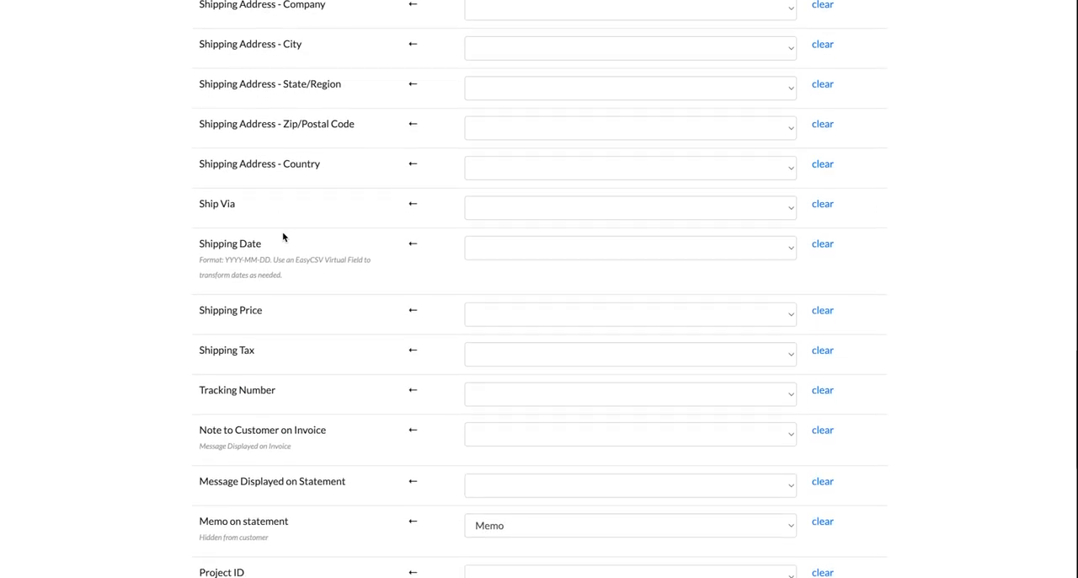
scroll(284, 237, "down", 3)
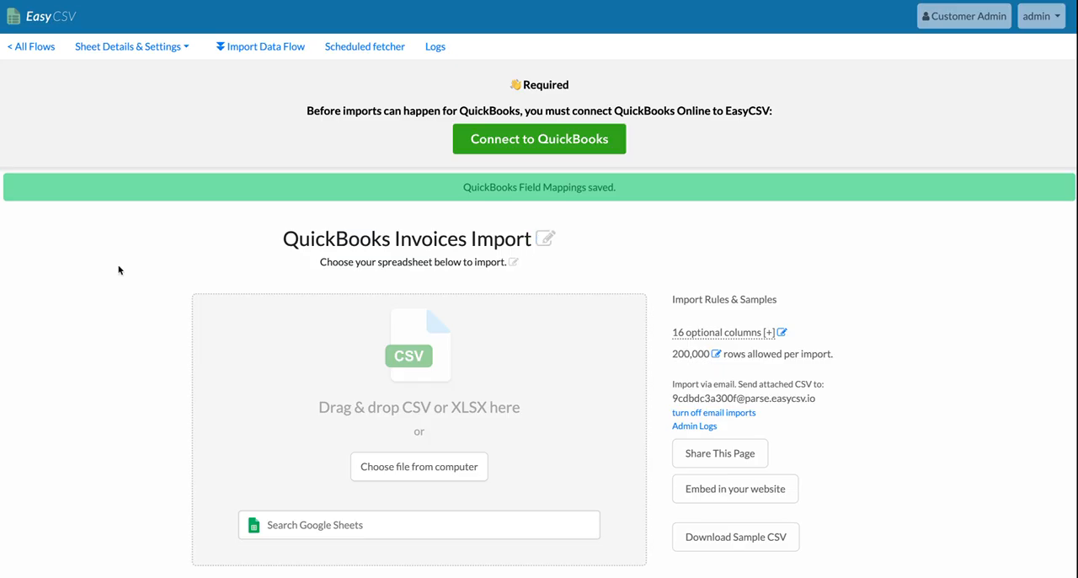
Connect EasyCSV to the Test Company account in QuickBooks Online and authorize the data sharing.
left_click(506, 144)
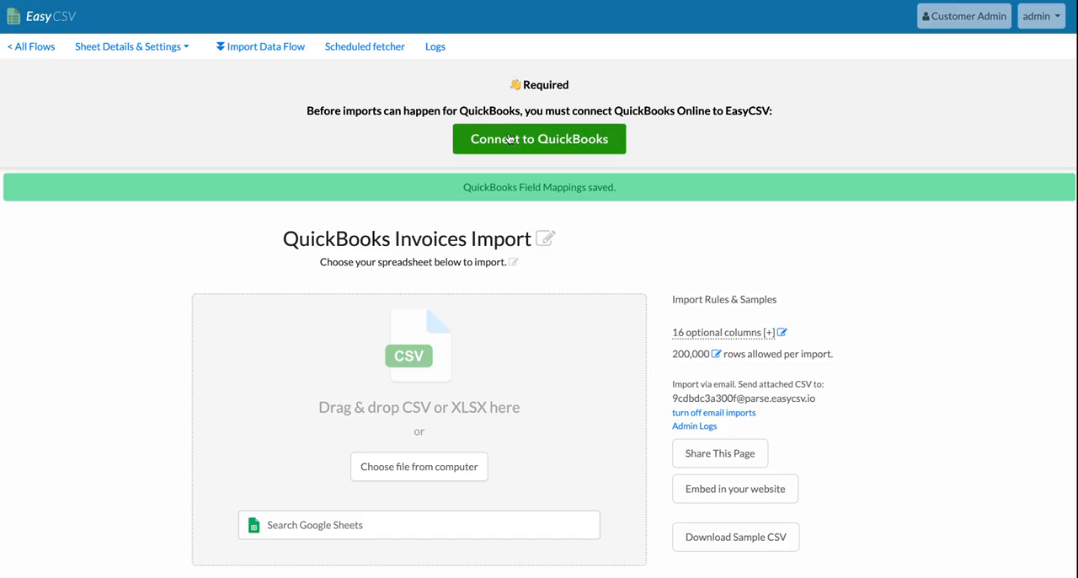
left_click(510, 144)
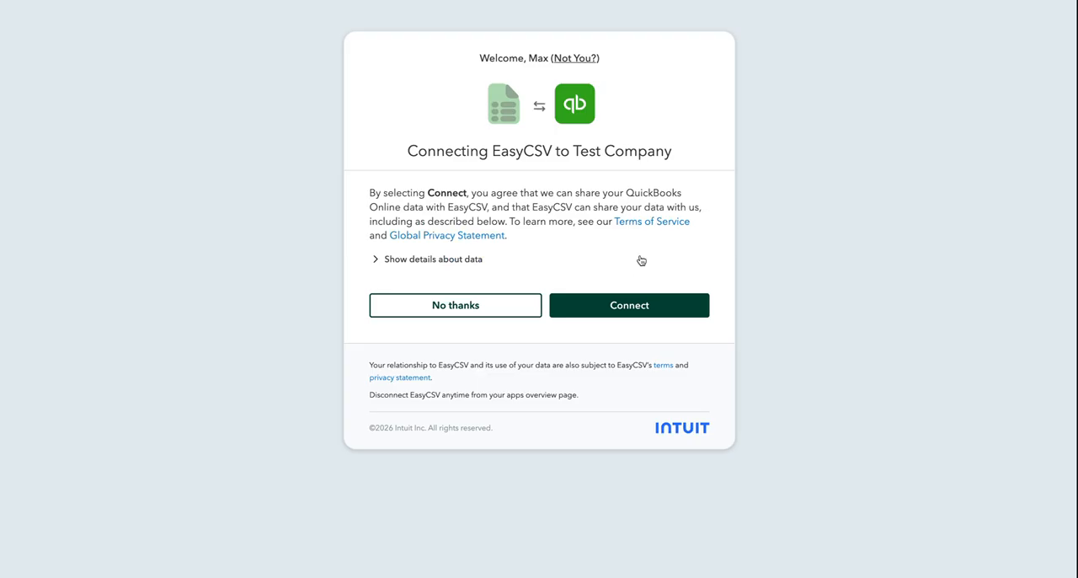
left_click(627, 308)
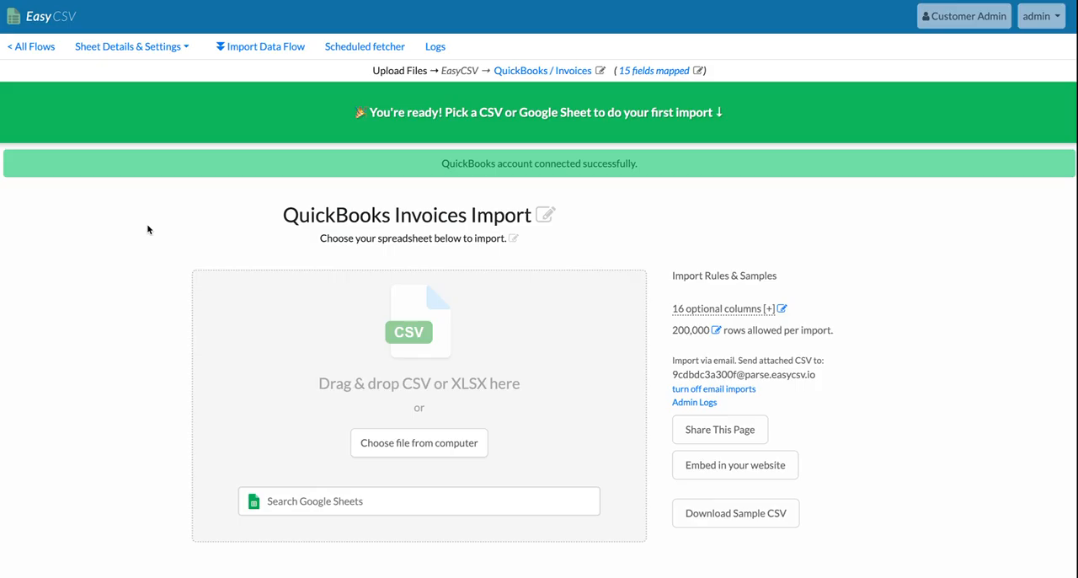
Search Google Sheets for "quickbooks inv", select QuickBooks Invoices and import its records into QuickBooks.
left_click(287, 501)
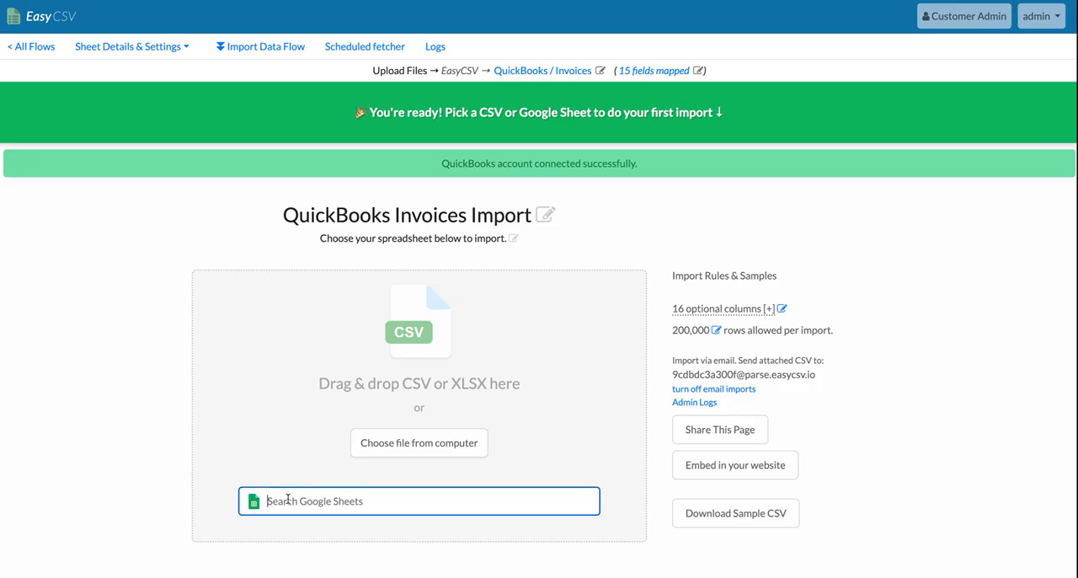
type("quickbooks inv")
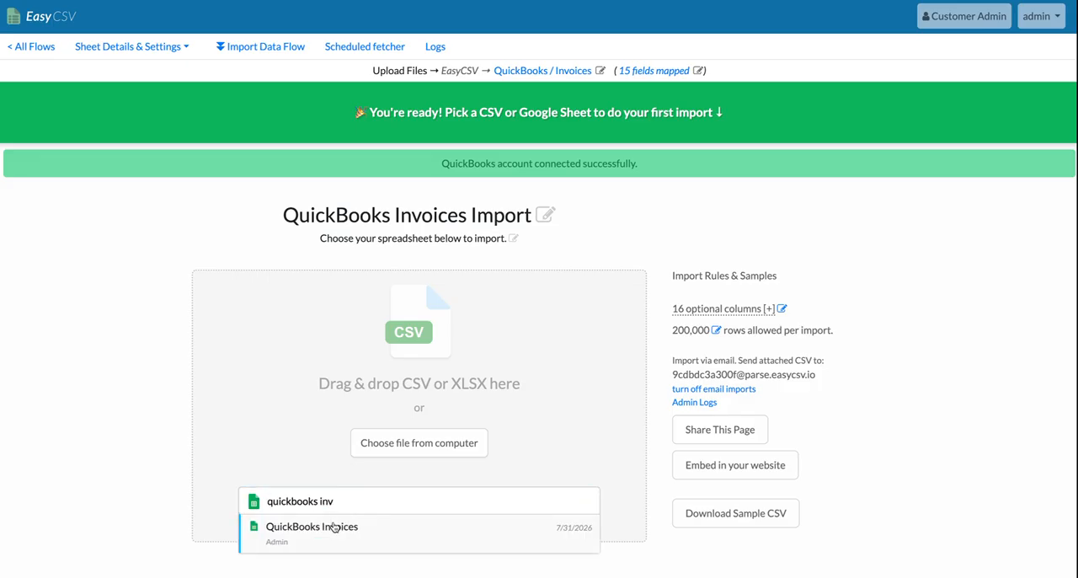
left_click(320, 527)
left_click(587, 353)
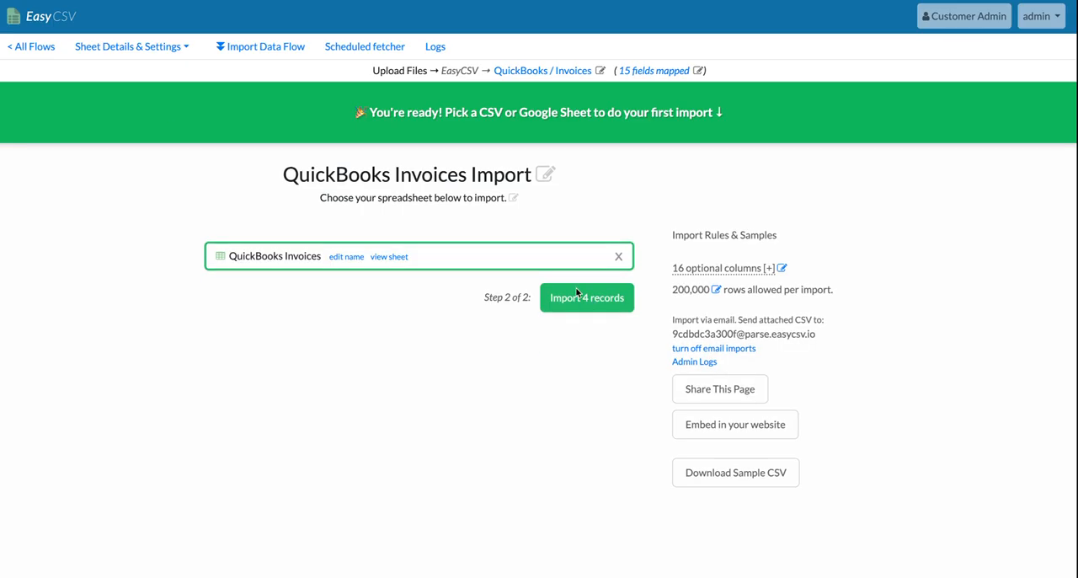
left_click(577, 298)
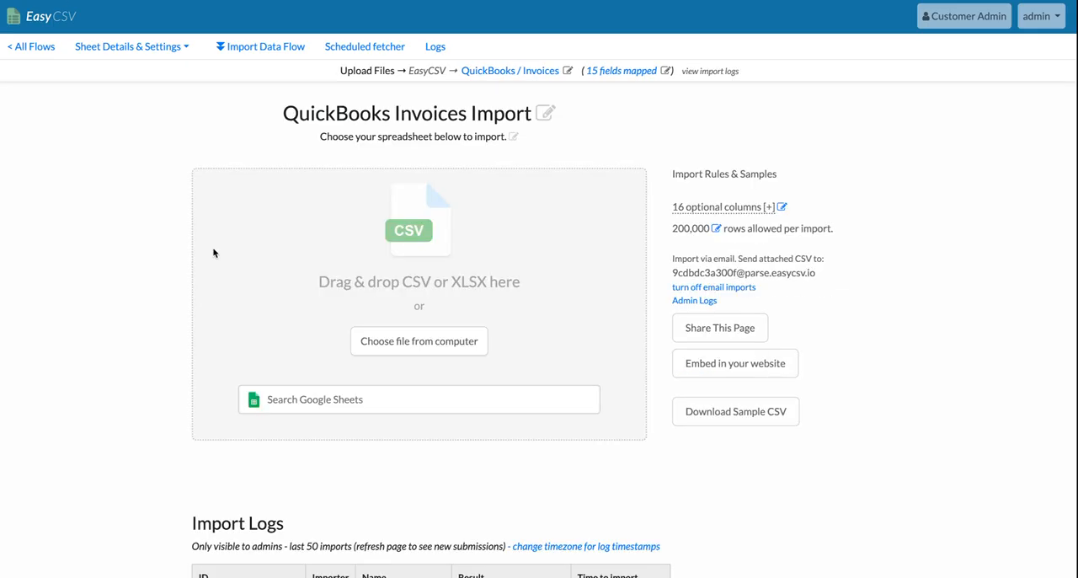
Check the result of the QuickBooks Invoices import in the Import Logs.
scroll(215, 258, "down", 3)
left_click_drag(503, 490, 470, 476)
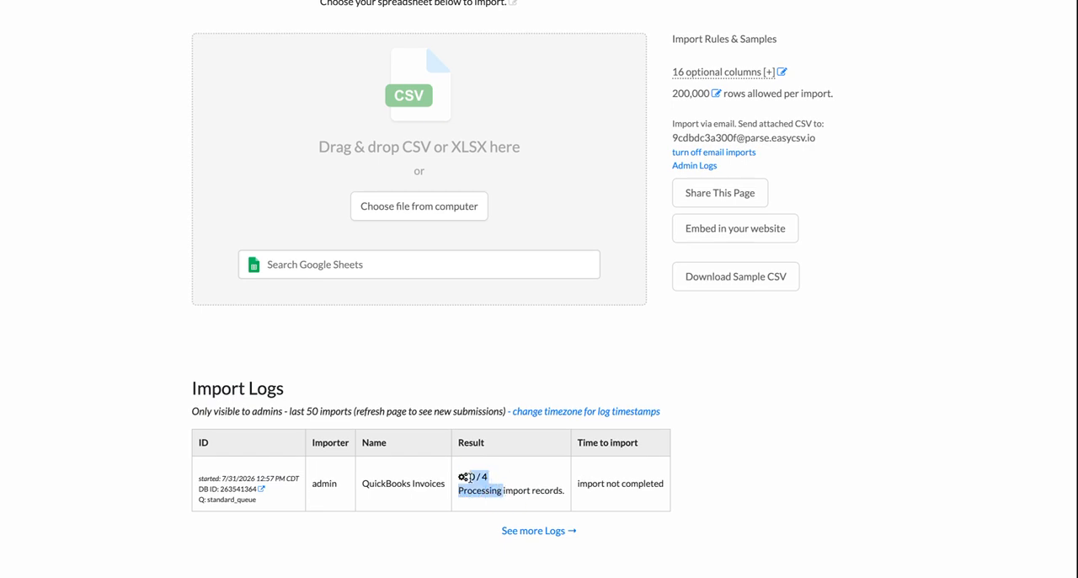
left_click(121, 361)
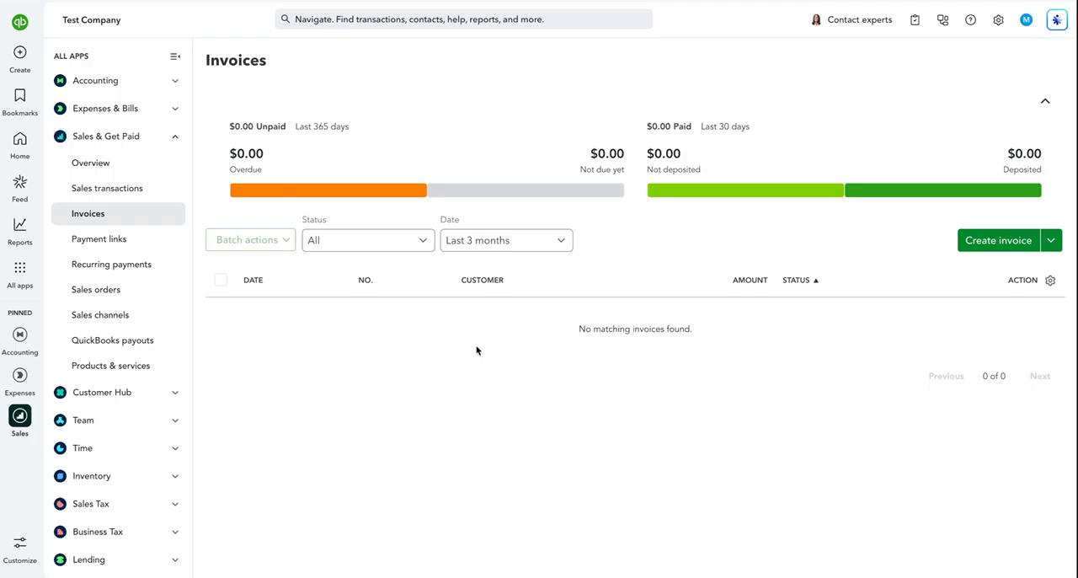
Refresh the invoice list in QuickBooks, open the imported invoice dated 5/18/26 and inspect its dates, line items and tax.
key("super+r")
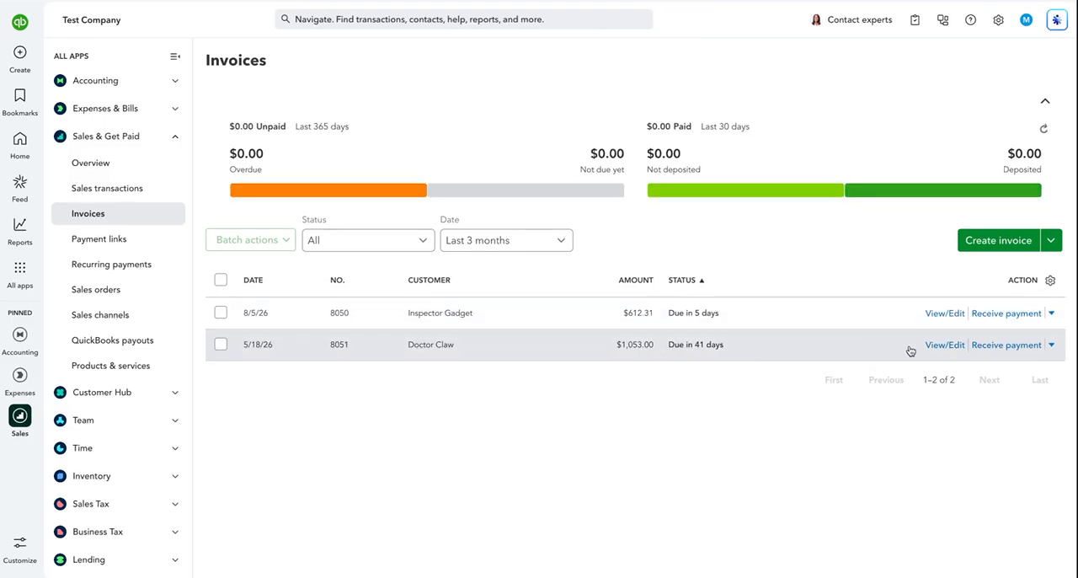
left_click(942, 343)
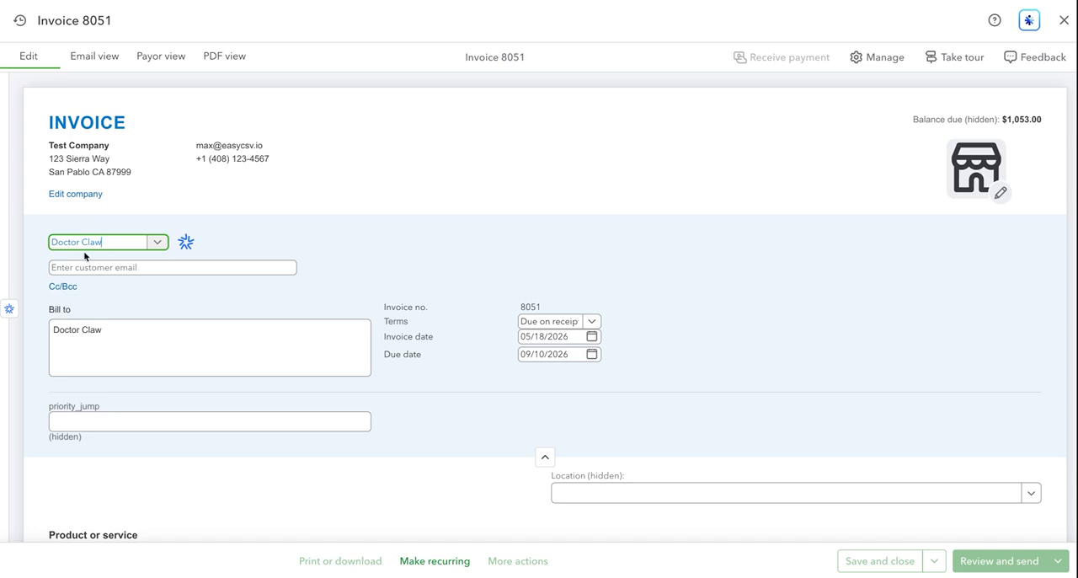
scroll(267, 252, "down", 3)
scroll(267, 253, "down", 1)
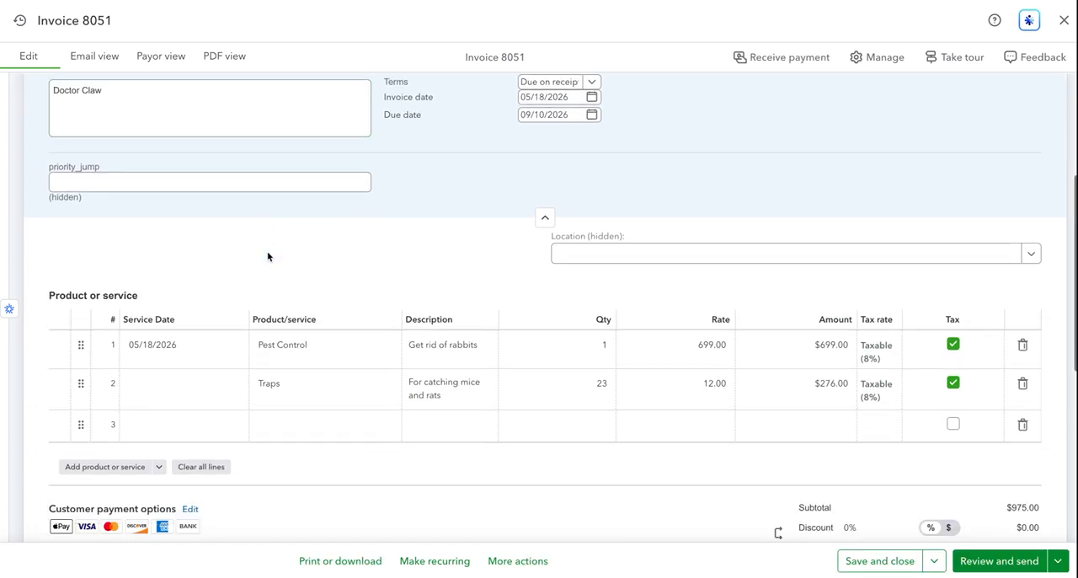
scroll(446, 325, "down", 2)
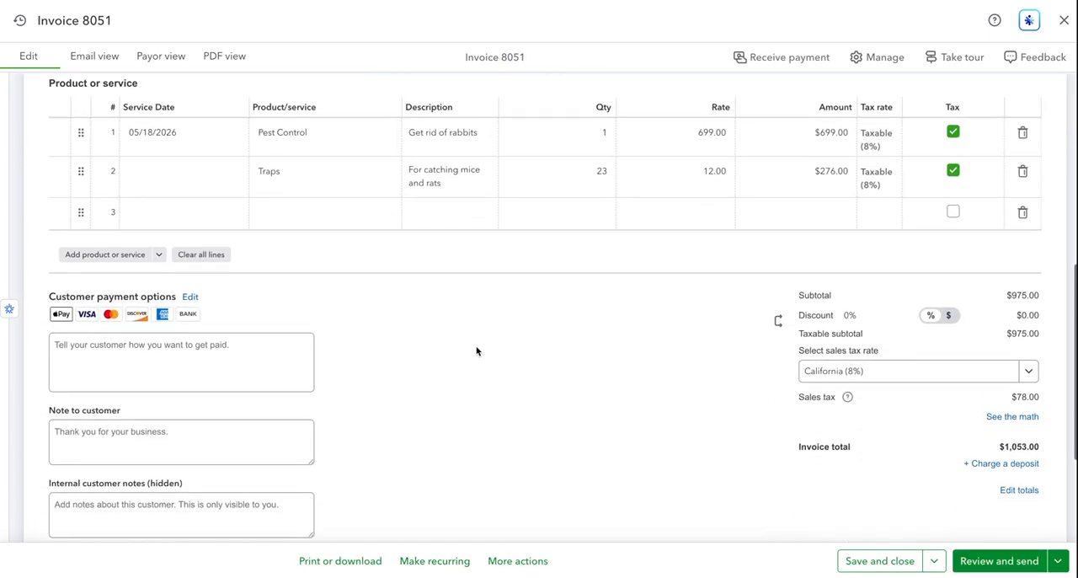
scroll(476, 352, "up", 4)
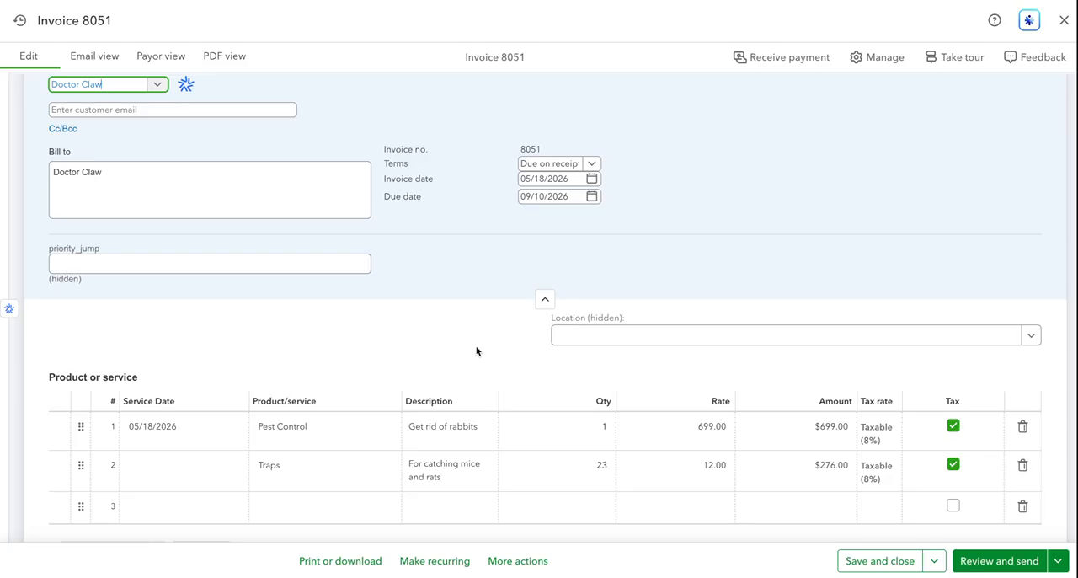
scroll(476, 351, "up", 3)
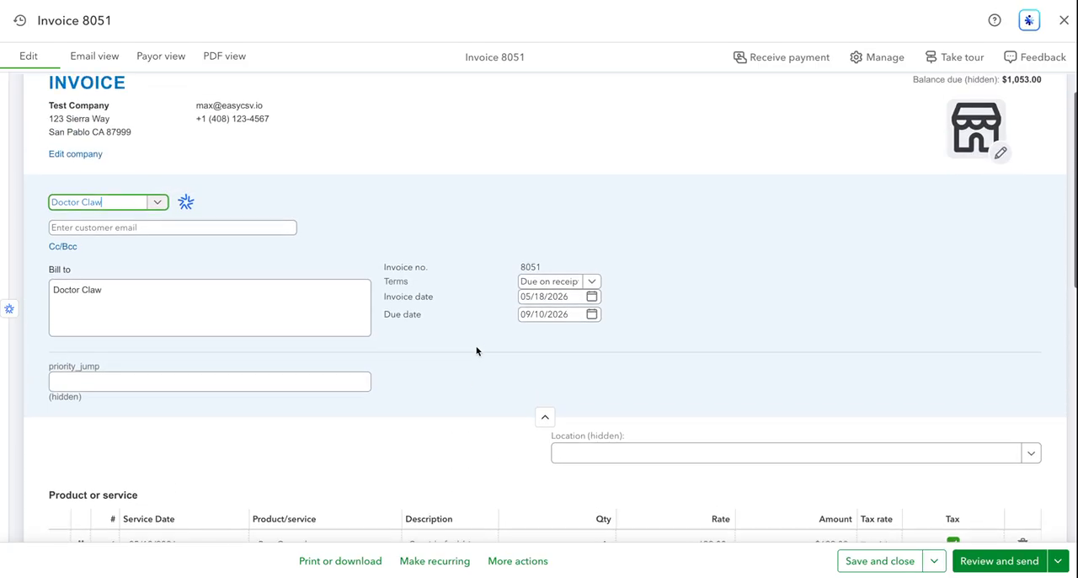